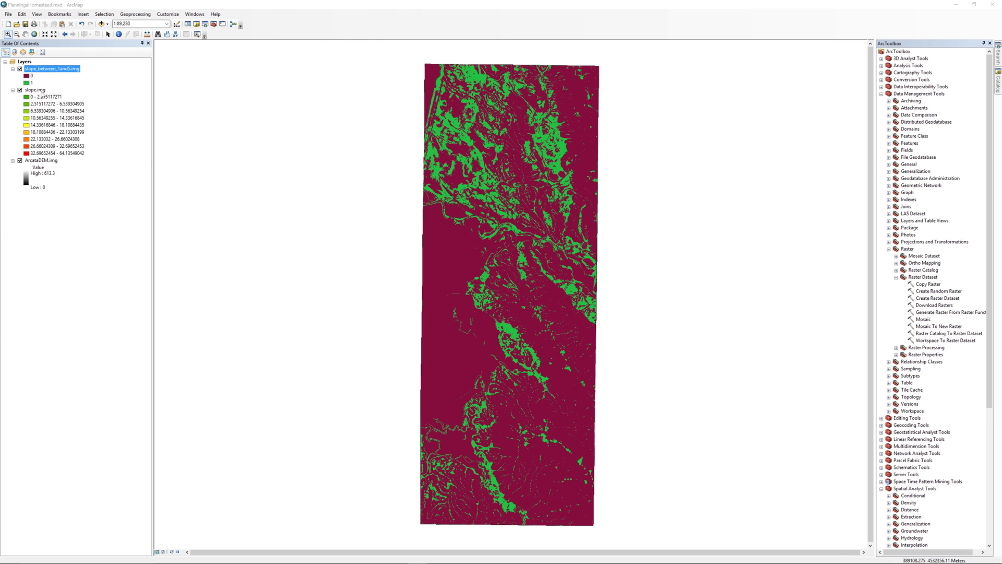
- Remove the slope.img layer from the map
{"action": "right_click", "coordinate": [40, 92]}
{"action": "left_click", "coordinate": [40, 72]}
{"action": "key", "text": "Delete"}
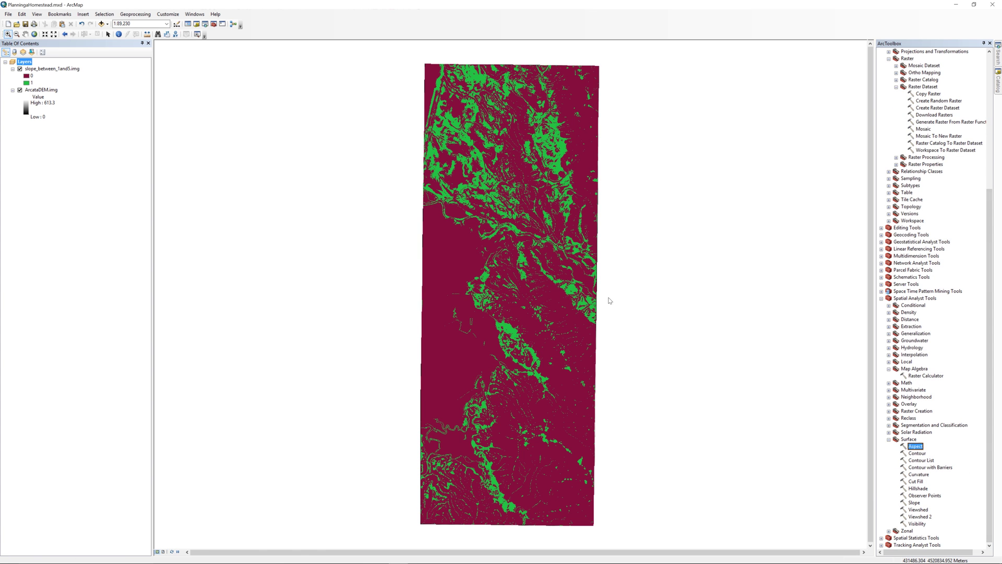
- Run the Aspect tool on ArcataDEM.img, saving the output raster as Aspect.img in the working folder
{"action": "left_click_drag", "start_coordinate": [45, 90], "coordinate": [320, 166]}
{"action": "left_click", "coordinate": [514, 181]}
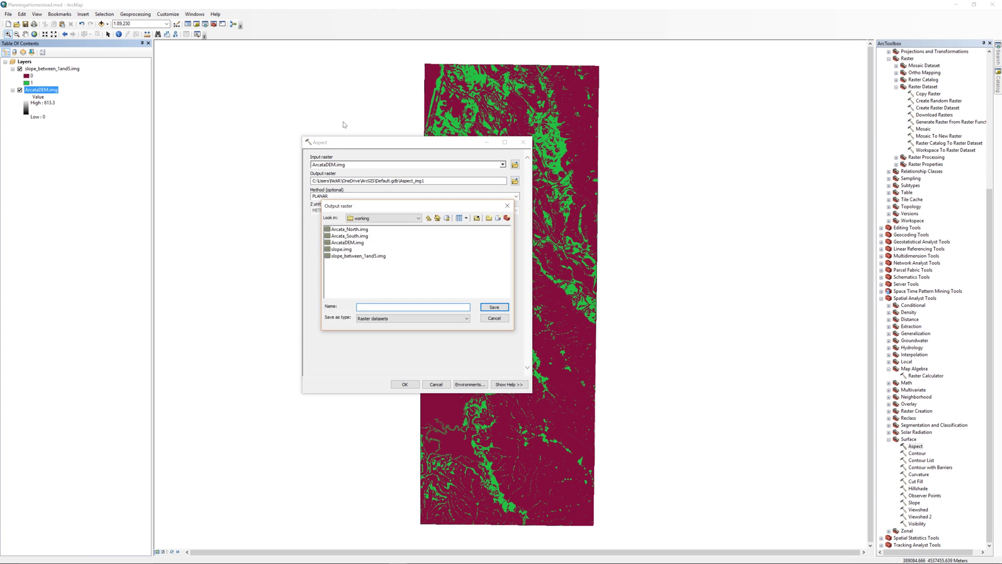
{"action": "type", "text": "Aspect.img"}
{"action": "left_click", "coordinate": [485, 306]}
{"action": "left_click", "coordinate": [405, 386]}
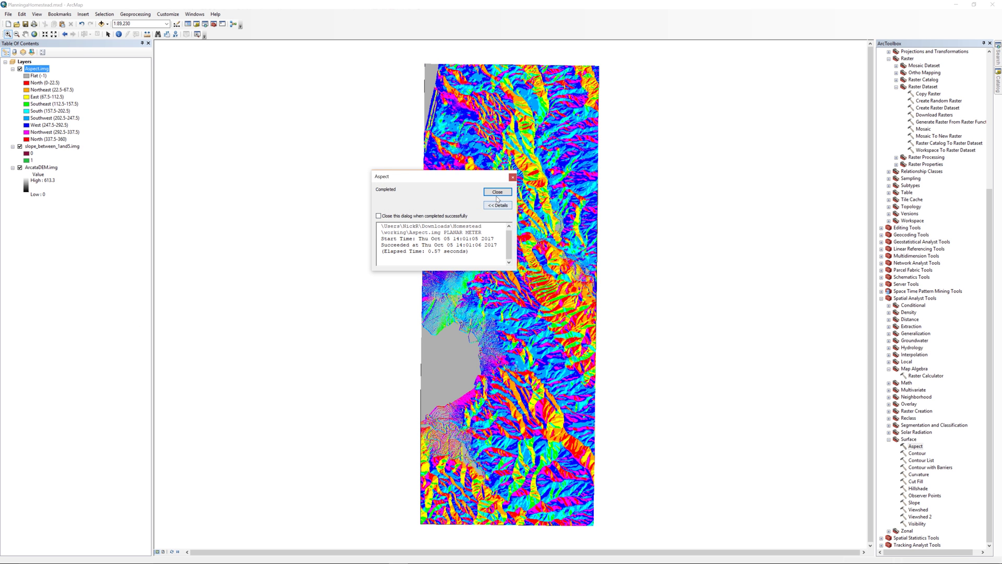
{"action": "left_click", "coordinate": [497, 192]}
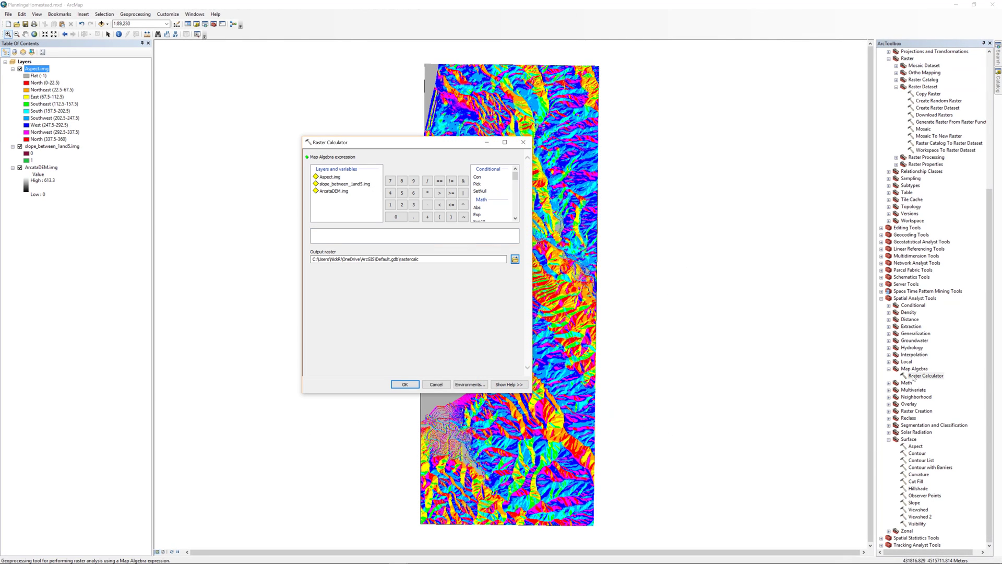
- Build the Raster Calculator expression ("Aspect.img" > 135) & ("Aspect.img" < 225)
{"action": "double_click", "coordinate": [330, 177]}
{"action": "left_click", "coordinate": [440, 192]}
{"action": "type", "text": "135"}
{"action": "left_click", "coordinate": [463, 181]}
{"action": "double_click", "coordinate": [332, 178]}
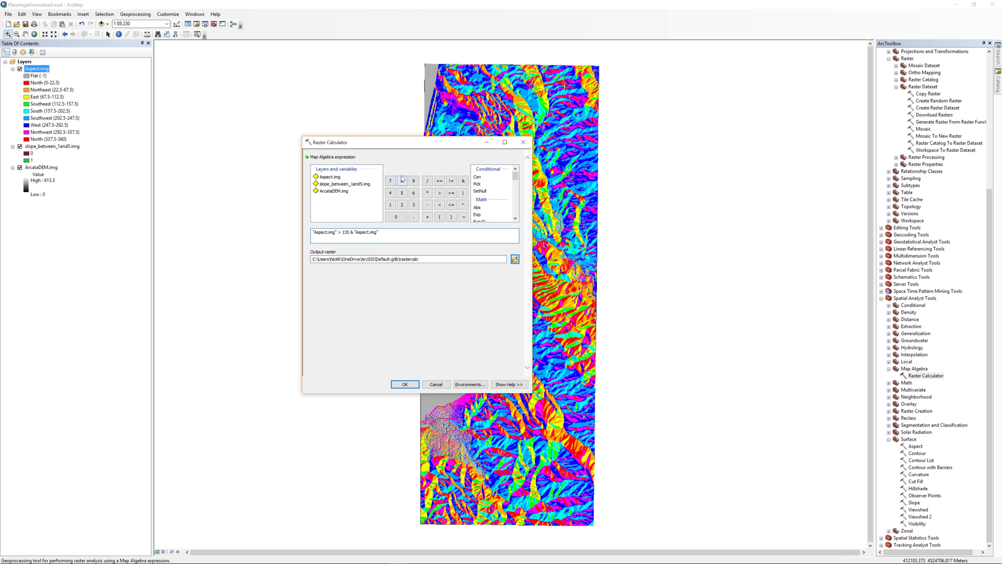
{"action": "left_click", "coordinate": [439, 204]}
{"action": "type", "text": "225)"}
{"action": "left_click", "coordinate": [355, 232]}
{"action": "type", "text": "()"}
{"action": "left_click", "coordinate": [312, 233]}
{"action": "type", "text": "("}
{"action": "left_click", "coordinate": [106, 318]}
- Save the calculation's output as south_face.img in the working folder and run it
{"action": "left_click", "coordinate": [515, 260]}
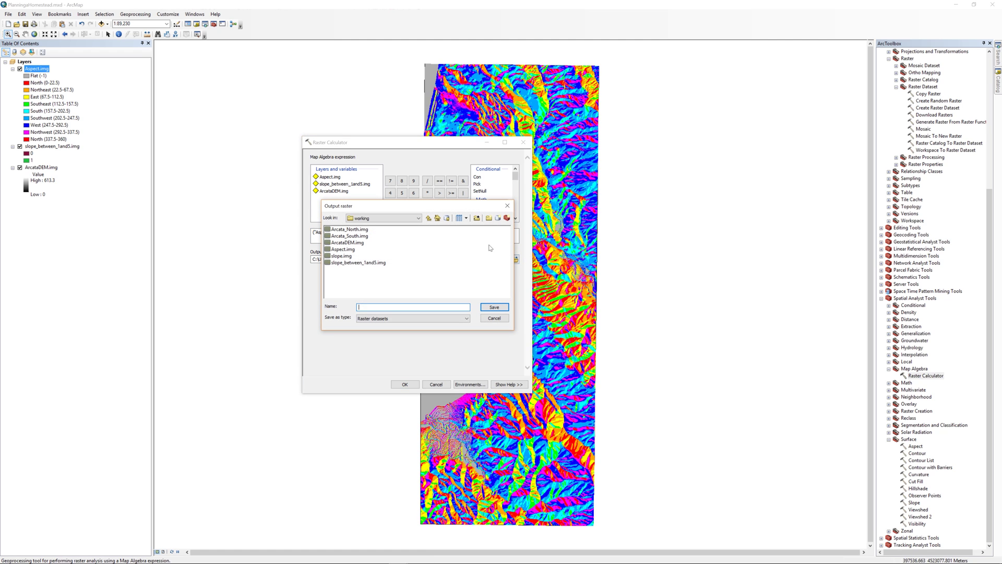
{"action": "type", "text": "south_face.img"}
{"action": "left_click", "coordinate": [492, 309]}
{"action": "left_click", "coordinate": [406, 384]}
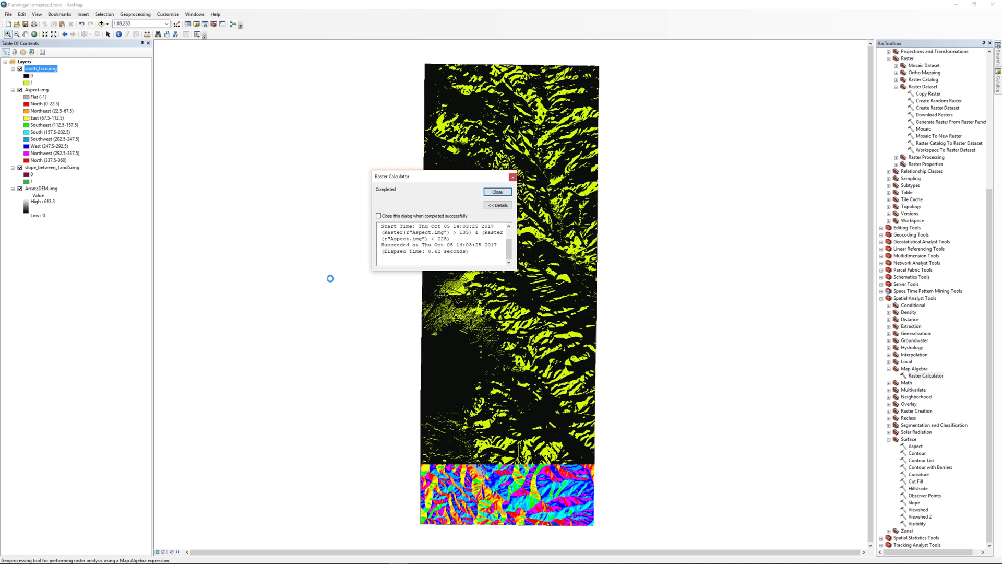
{"action": "left_click", "coordinate": [497, 192]}
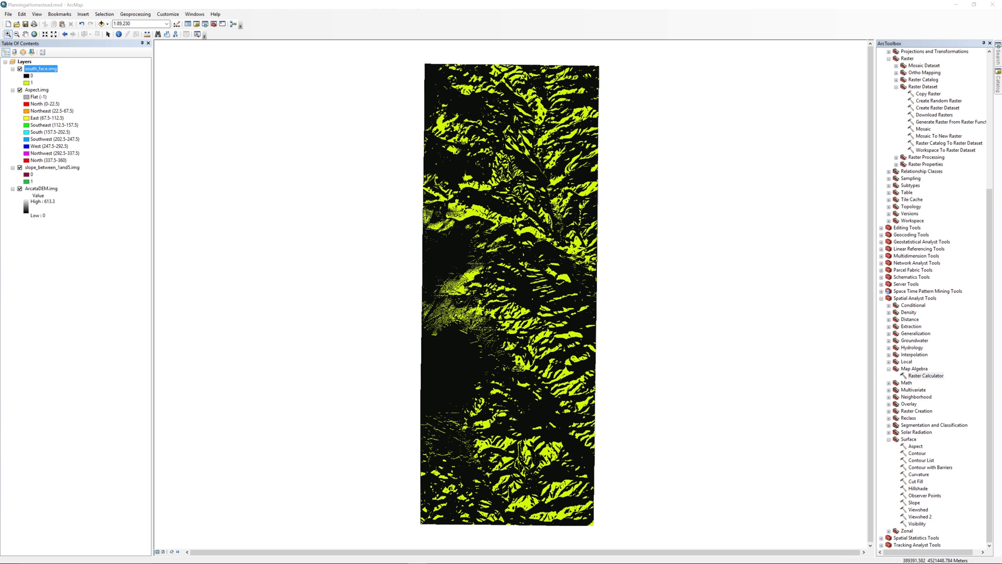
- Remove the Aspect.img layer from the map
{"action": "left_click", "coordinate": [43, 91]}
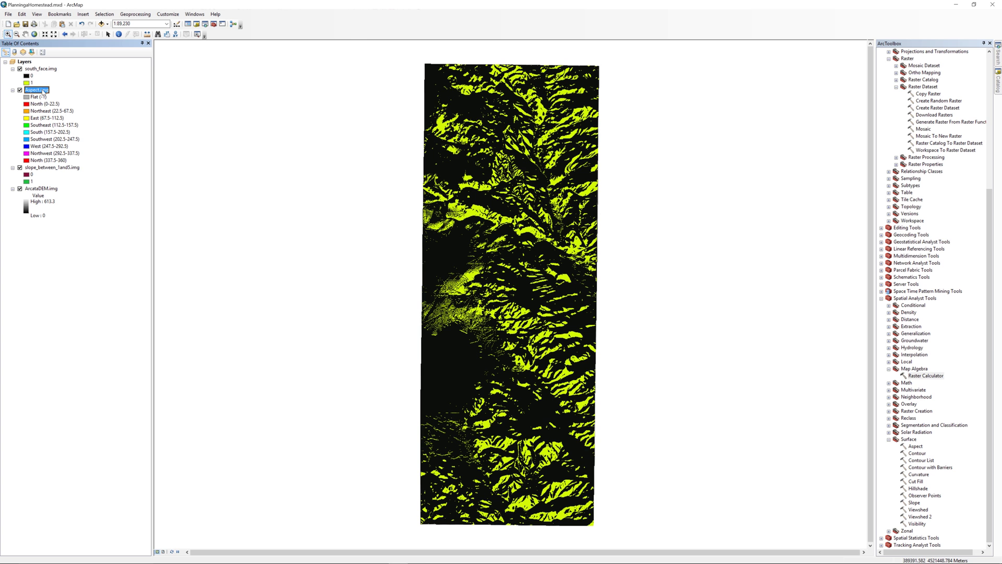
{"action": "right_click", "coordinate": [44, 92]}
{"action": "left_click", "coordinate": [63, 104]}
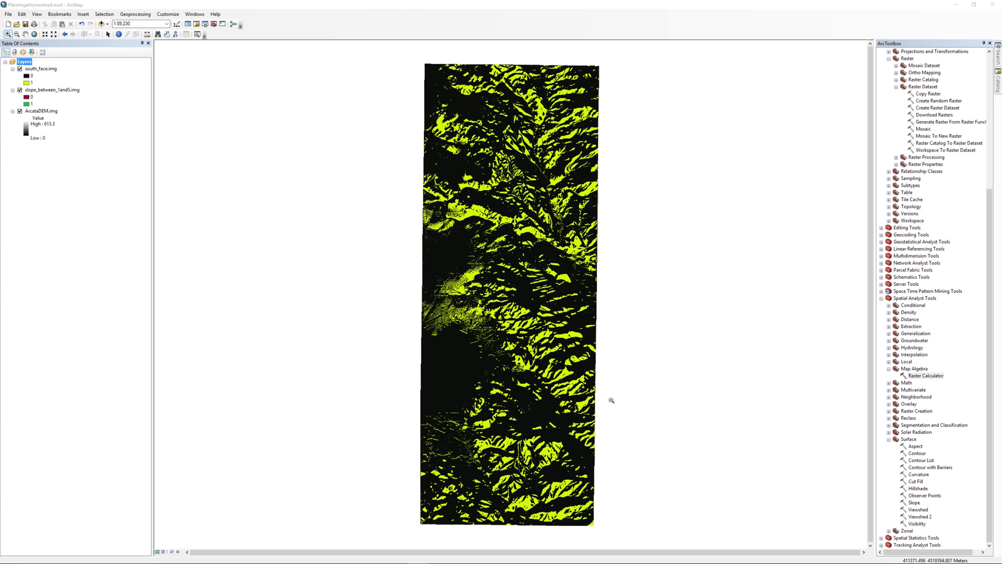
- Build a Raster Calculator expression multiplying south_face.img by slope_between_1and5.img
{"action": "double_click", "coordinate": [930, 376]}
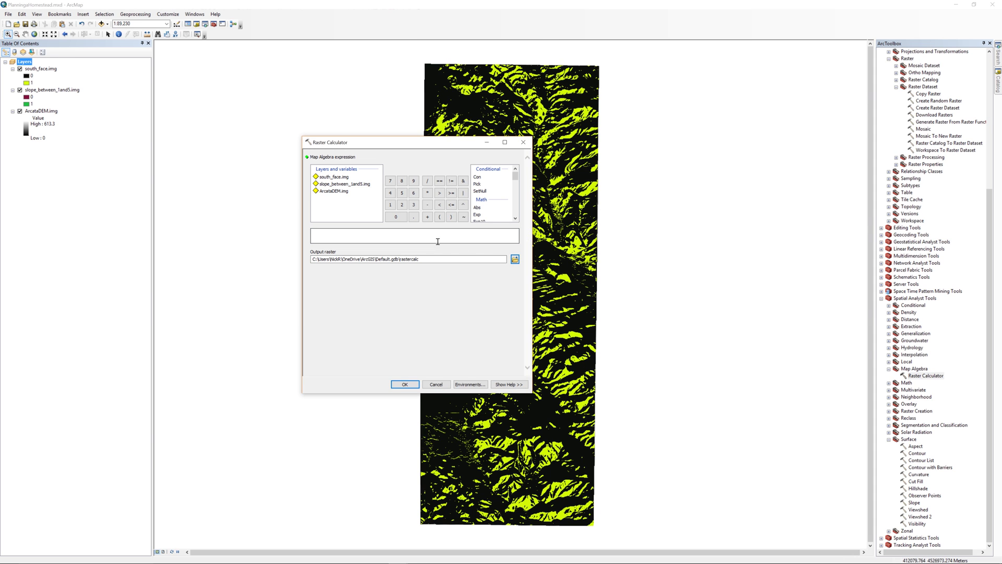
{"action": "double_click", "coordinate": [336, 177]}
{"action": "left_click", "coordinate": [427, 193]}
{"action": "double_click", "coordinate": [344, 184]}
- Set the multiplication's output raster to optimal_locations.img in the working folder and run the calculation
{"action": "left_click", "coordinate": [515, 259]}
{"action": "type", "text": "optimal_"}
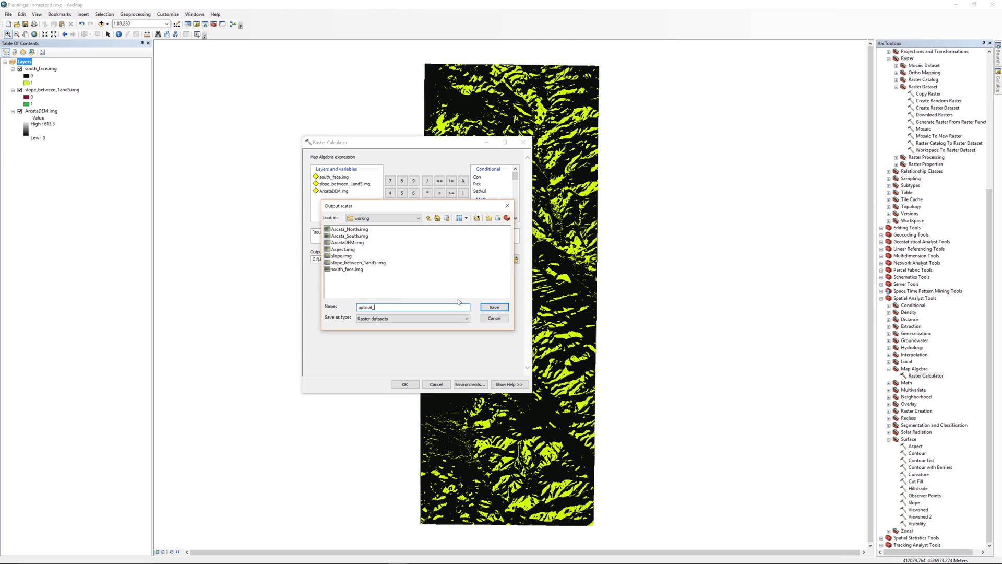
{"action": "type", "text": "locations.img"}
{"action": "left_click", "coordinate": [494, 307]}
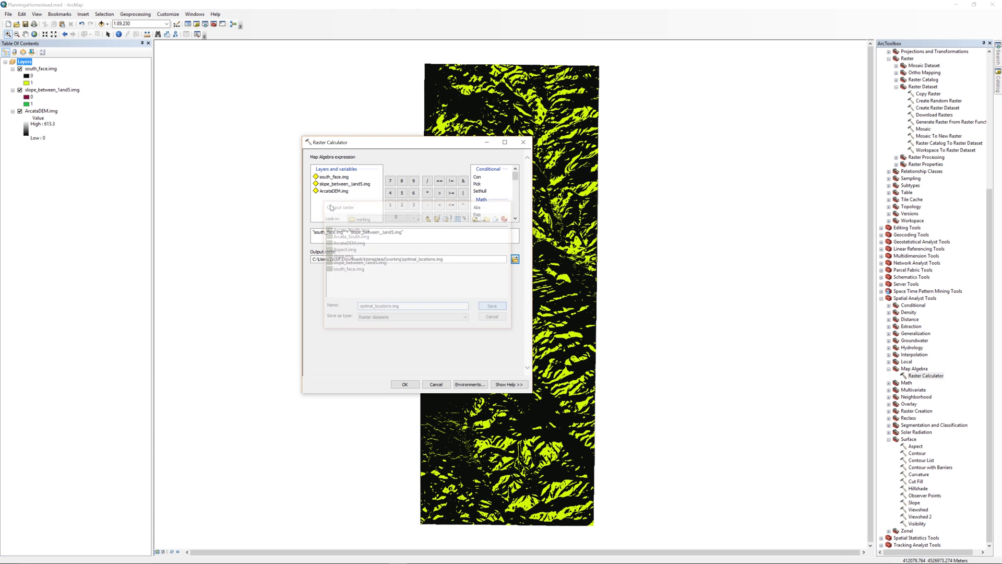
{"action": "left_click", "coordinate": [406, 384]}
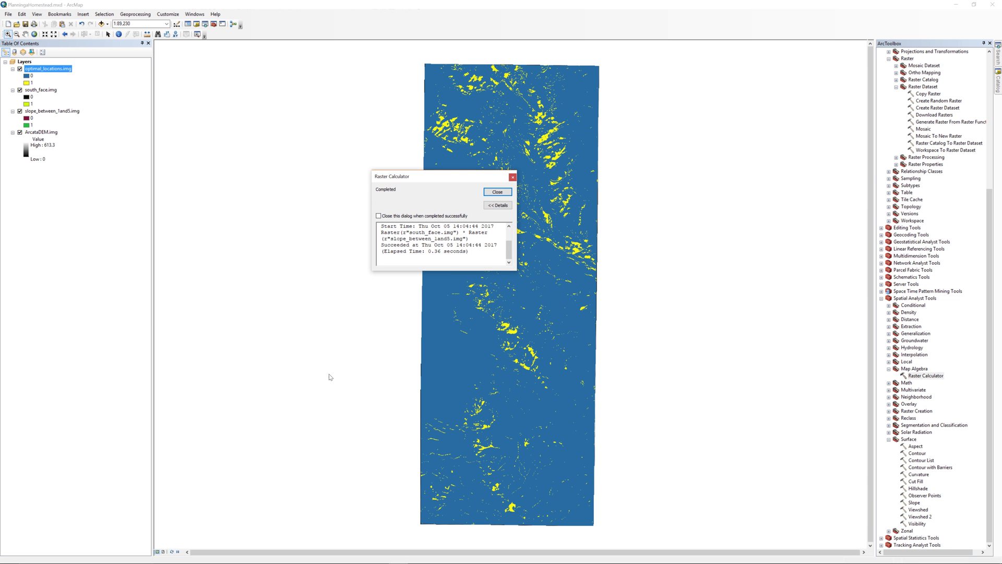
{"action": "left_click", "coordinate": [498, 192]}
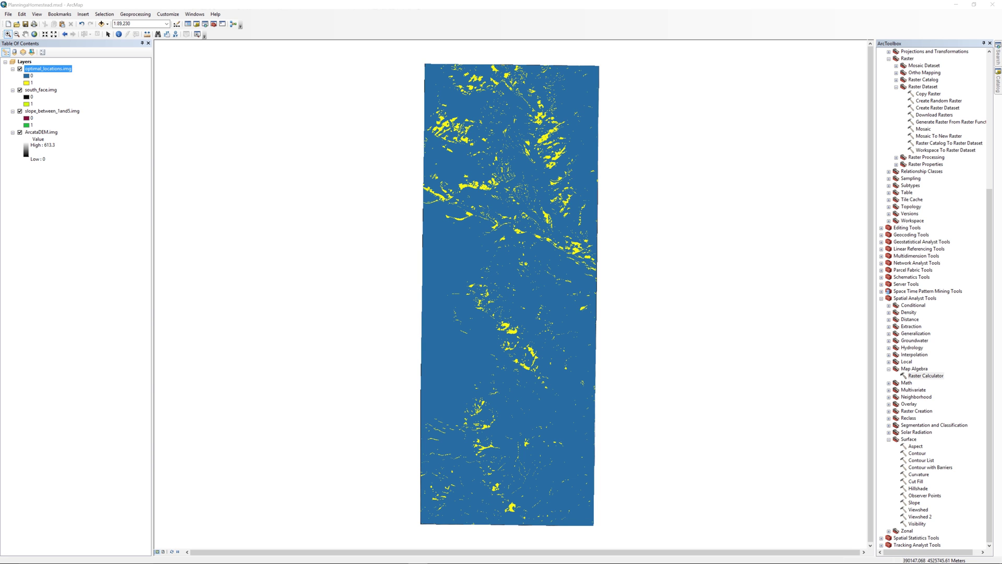
- Remove the south_face.img and slope_between_1and5.img layers from the map
{"action": "right_click", "coordinate": [53, 90]}
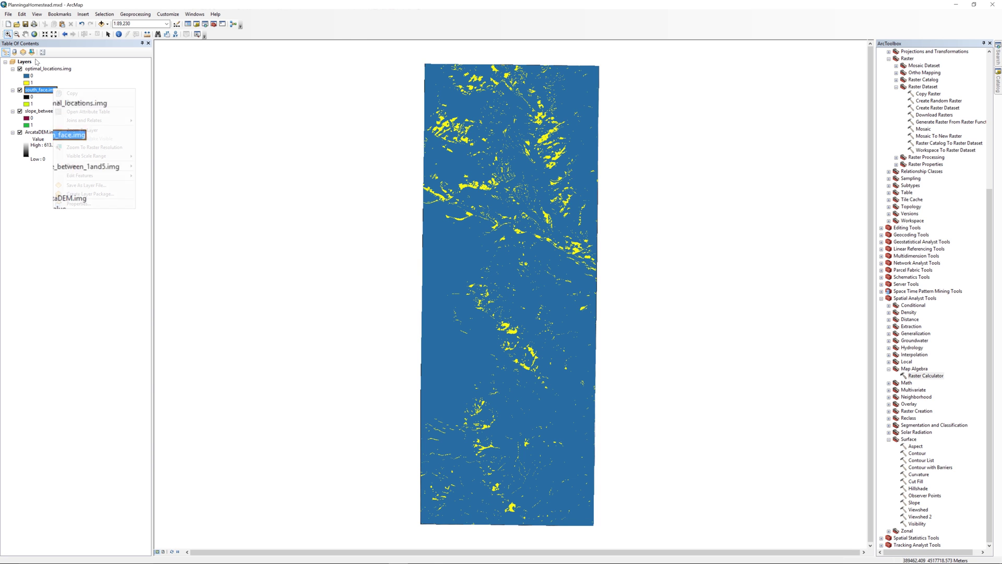
{"action": "left_click", "coordinate": [78, 104]}
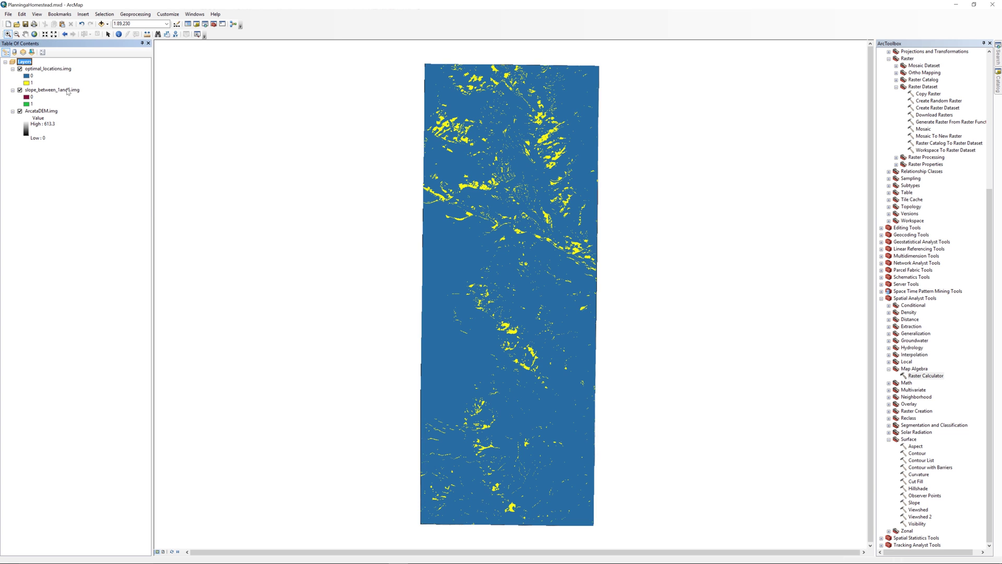
{"action": "right_click", "coordinate": [69, 91]}
{"action": "left_click", "coordinate": [87, 103]}
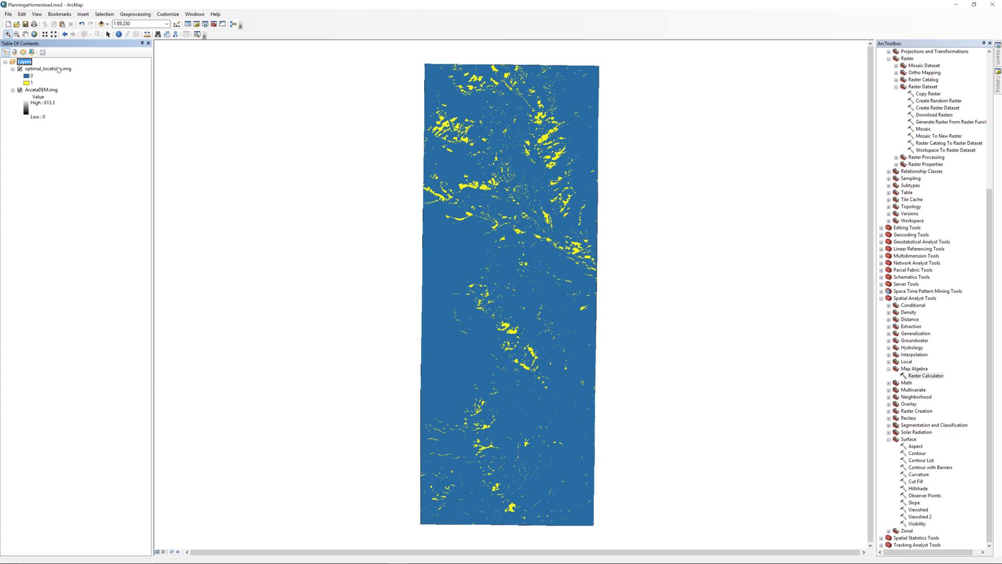